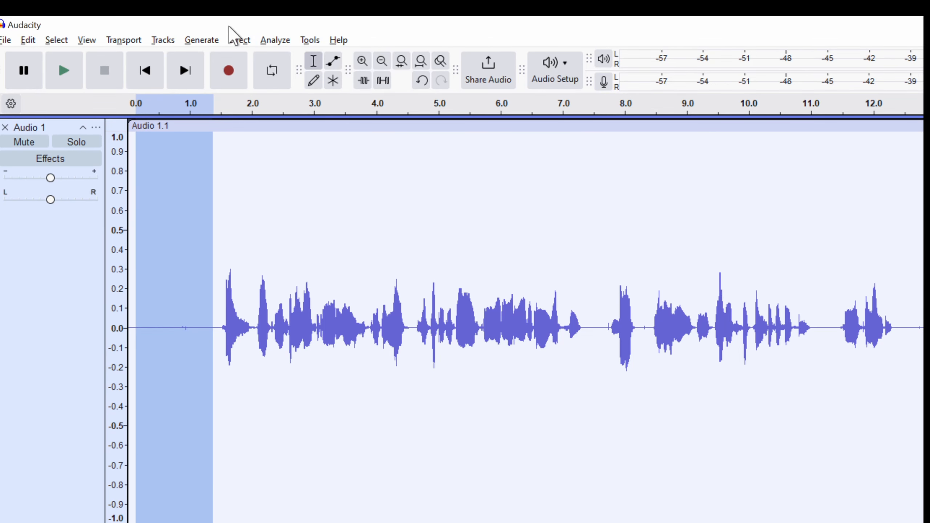
- Look through the factory presets of the Filter Curve EQ effect and close it without applying anything
{"action": "left_click", "coordinate": [236, 41]}
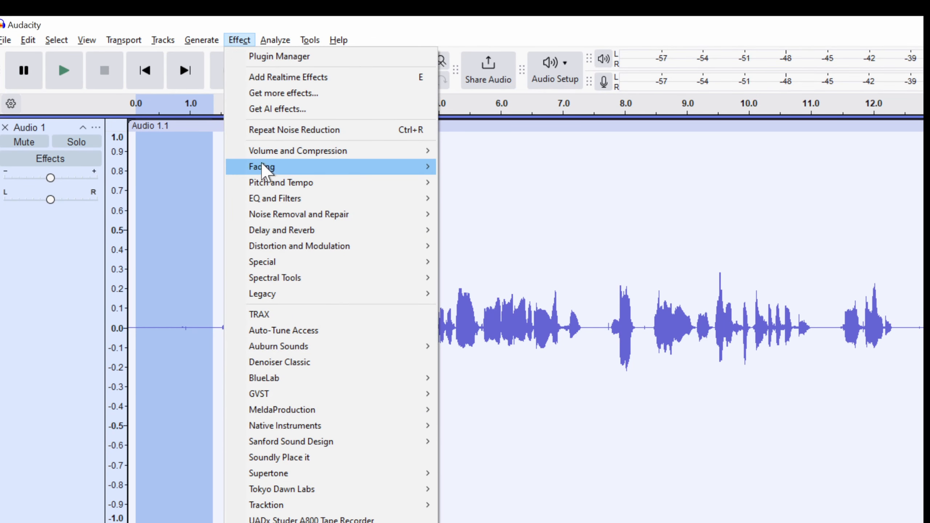
{"action": "mouse_move", "coordinate": [265, 198]}
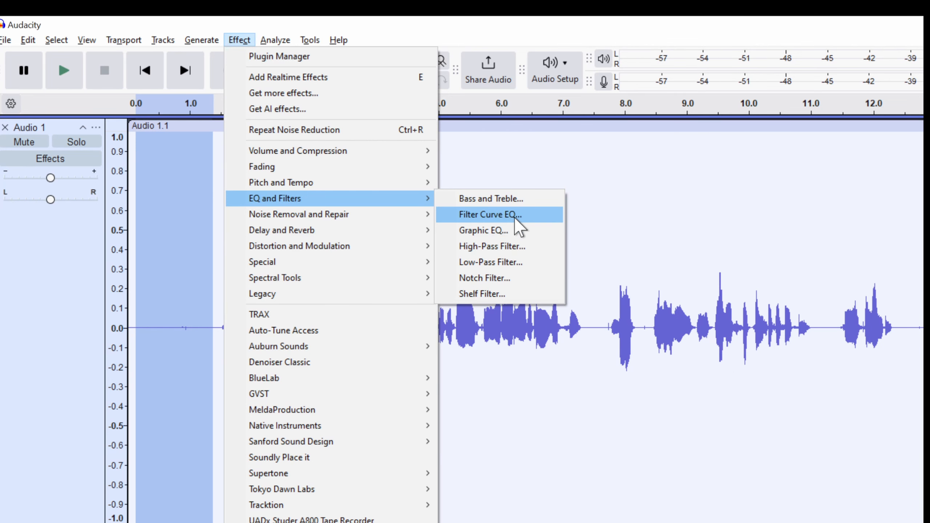
{"action": "left_click", "coordinate": [517, 227]}
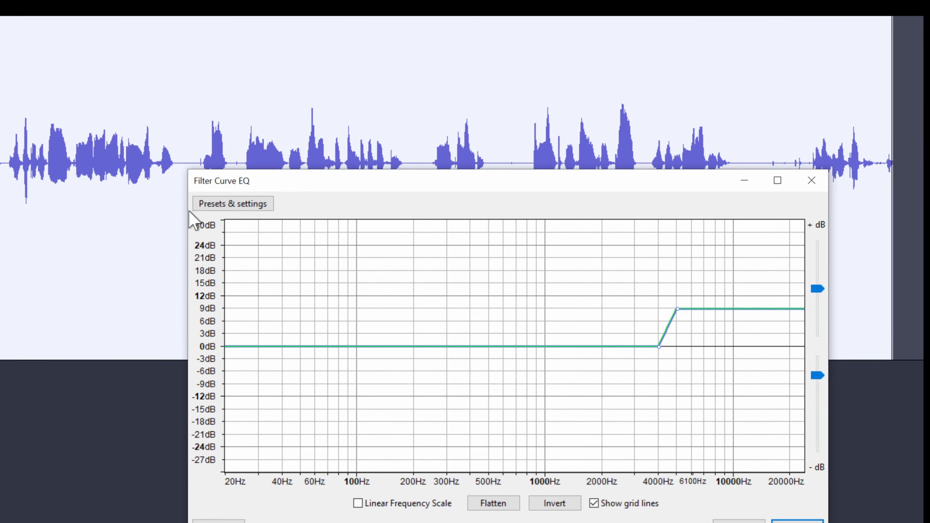
{"action": "left_click", "coordinate": [203, 205]}
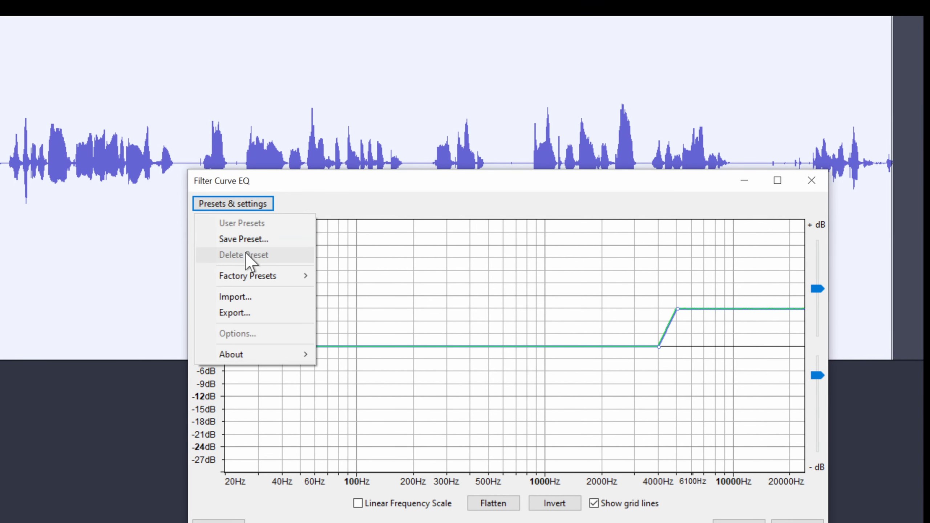
{"action": "mouse_move", "coordinate": [249, 271]}
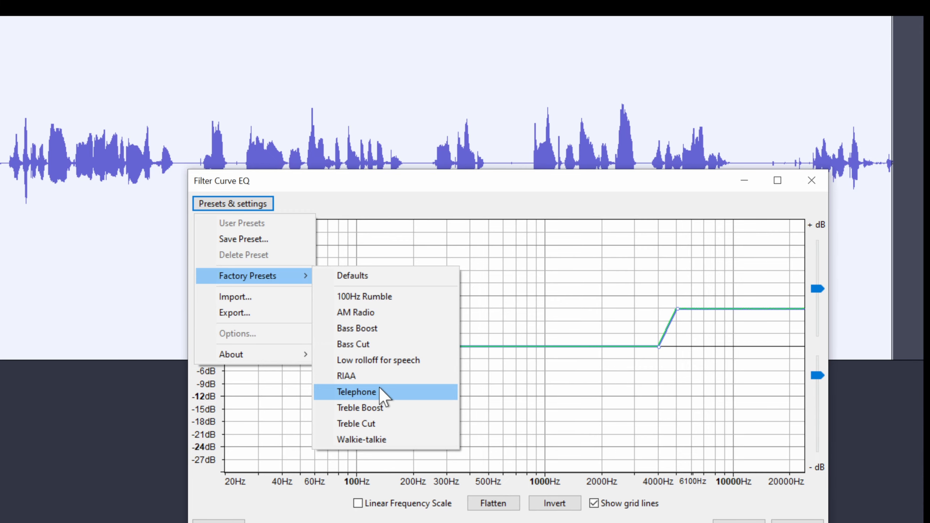
{"action": "left_click", "coordinate": [353, 182]}
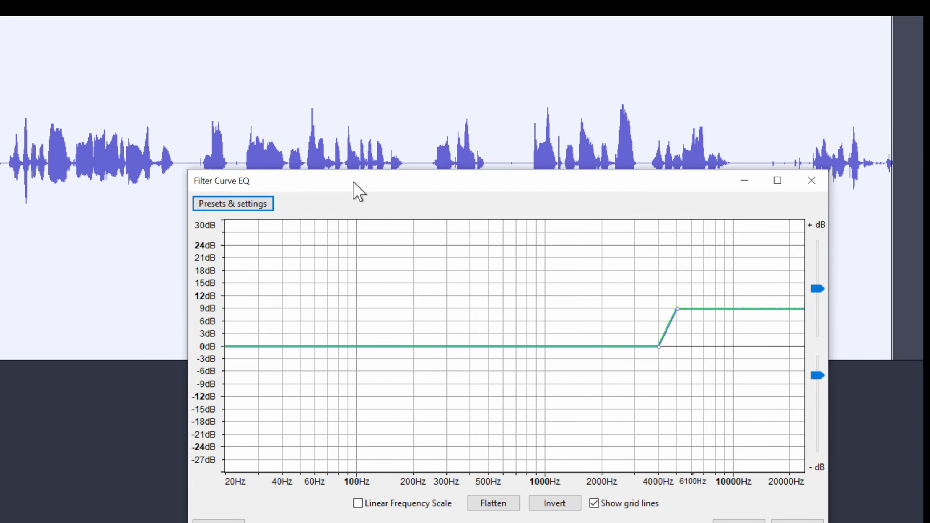
{"action": "left_click", "coordinate": [812, 180]}
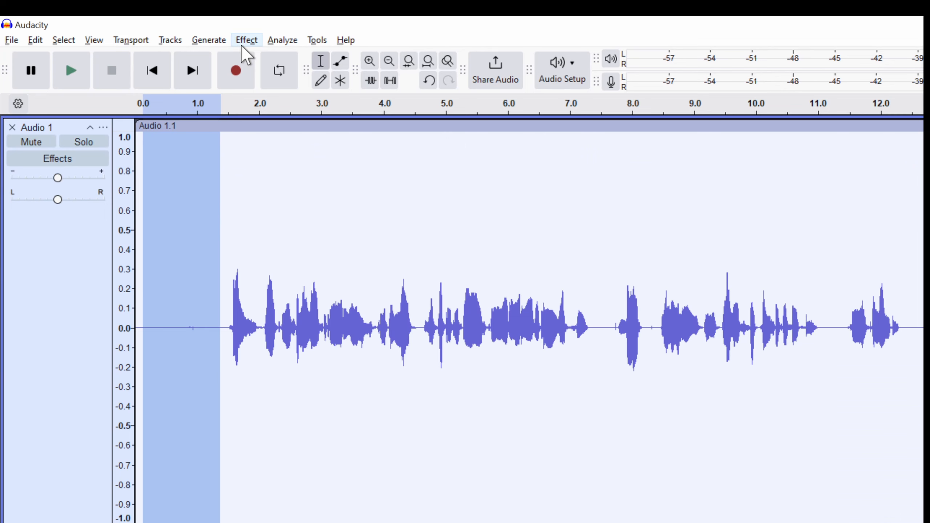
{"action": "left_click", "coordinate": [242, 44]}
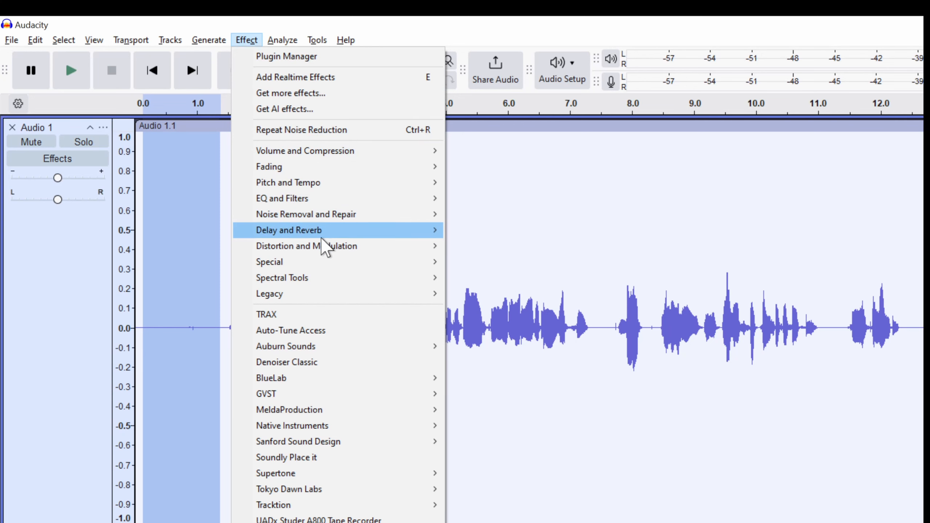
{"action": "mouse_move", "coordinate": [323, 154]}
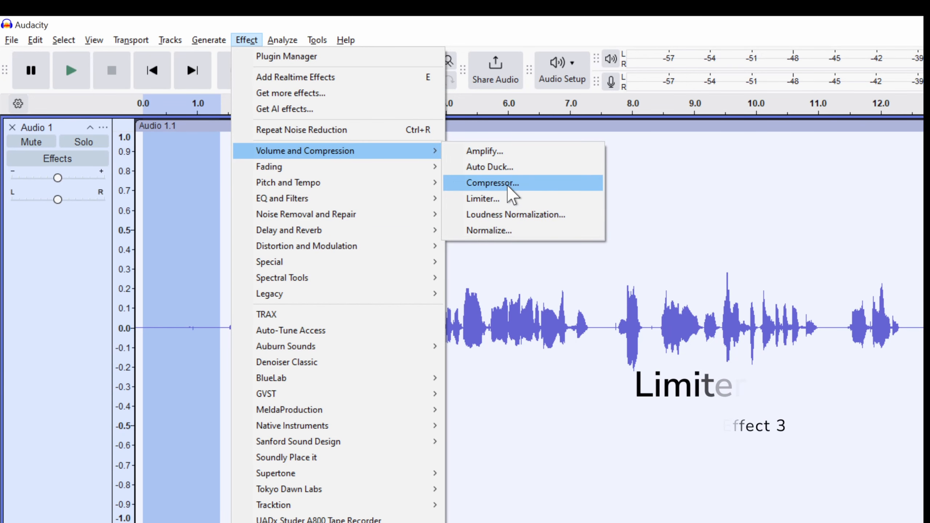
{"action": "left_click", "coordinate": [672, 209]}
{"action": "left_click_drag", "start_coordinate": [193, 366], "coordinate": [817, 350]}
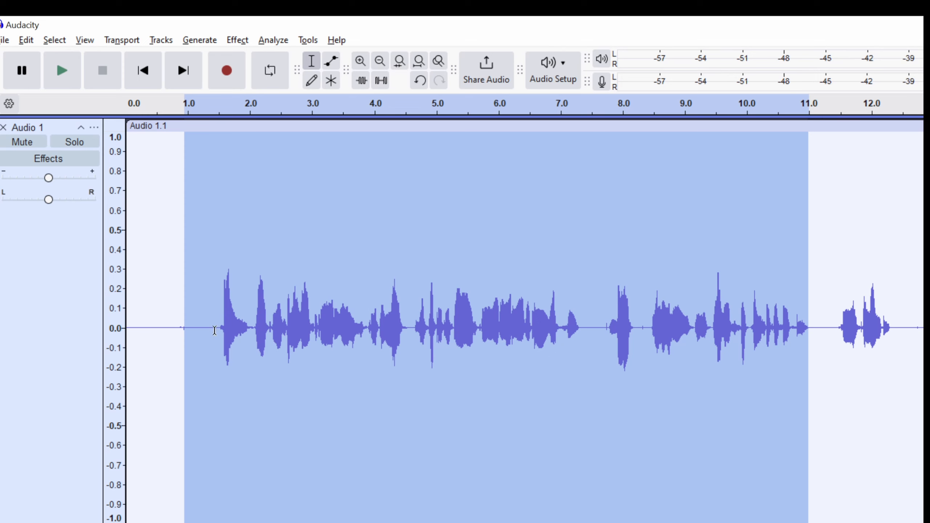
{"action": "left_click", "coordinate": [208, 326]}
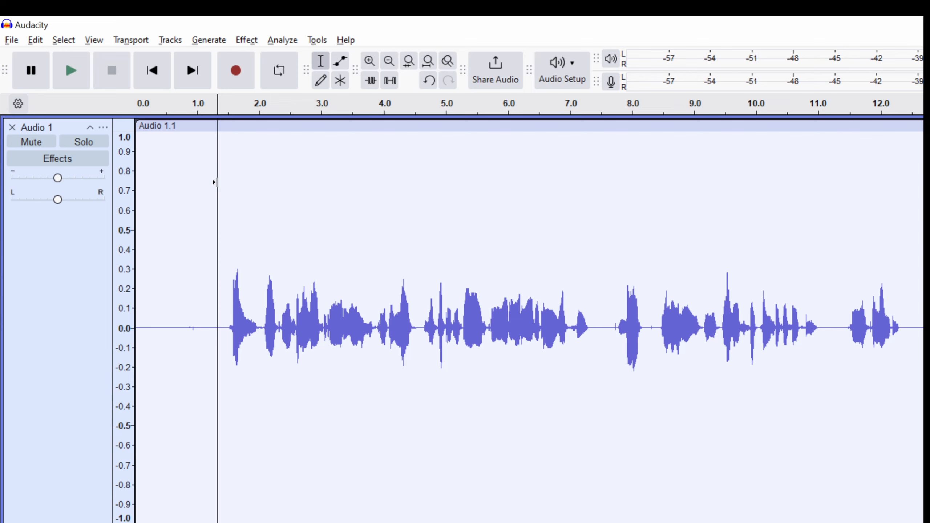
{"action": "left_click_drag", "start_coordinate": [222, 323], "coordinate": [501, 369]}
{"action": "left_click", "coordinate": [368, 261]}
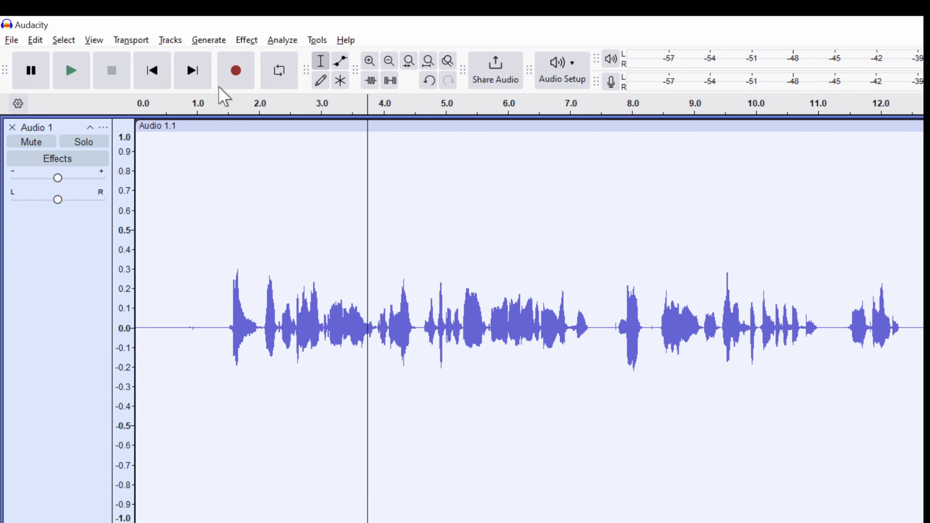
- Open the Macro Manager and create a new macro named Testing
{"action": "left_click", "coordinate": [314, 41]}
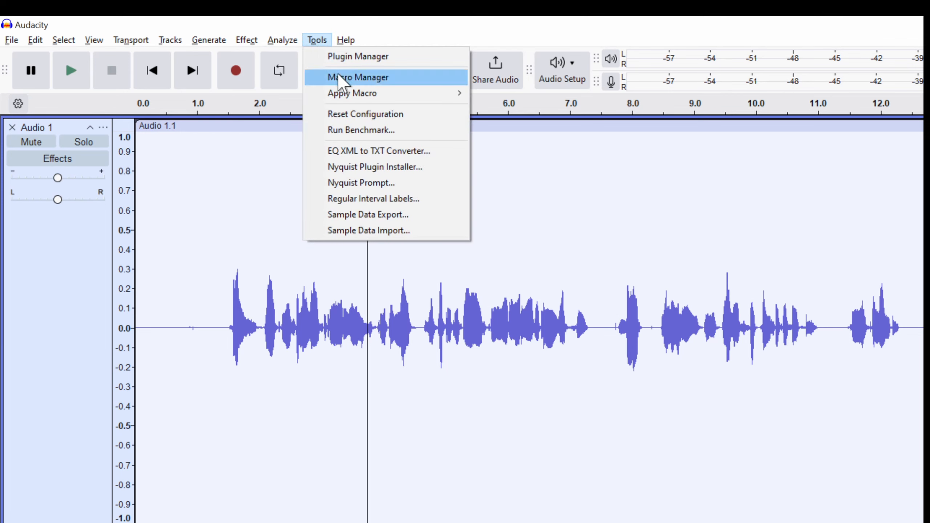
{"action": "left_click", "coordinate": [384, 80]}
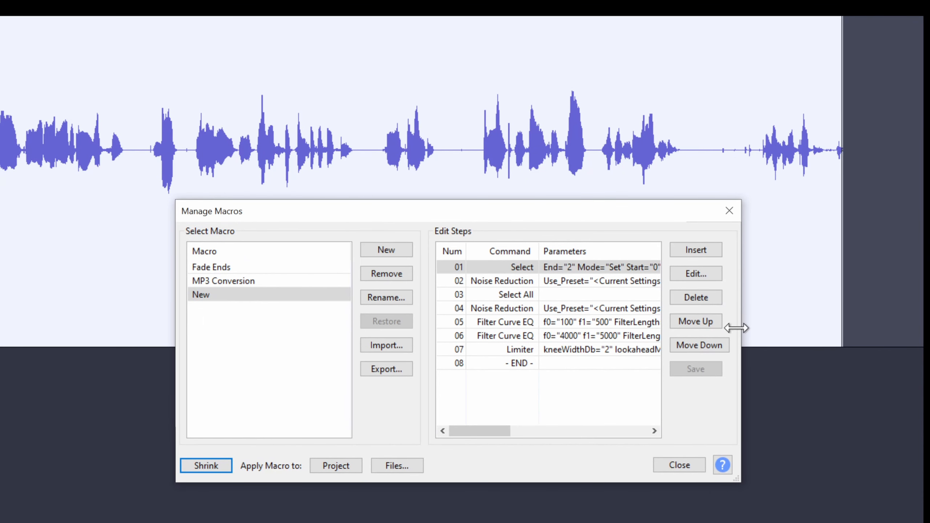
{"action": "left_click", "coordinate": [288, 295]}
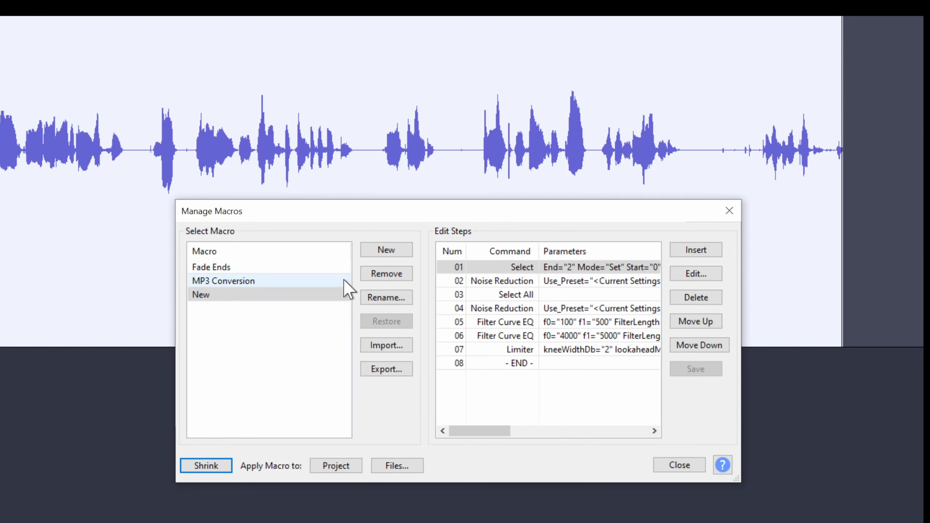
{"action": "left_click", "coordinate": [373, 255]}
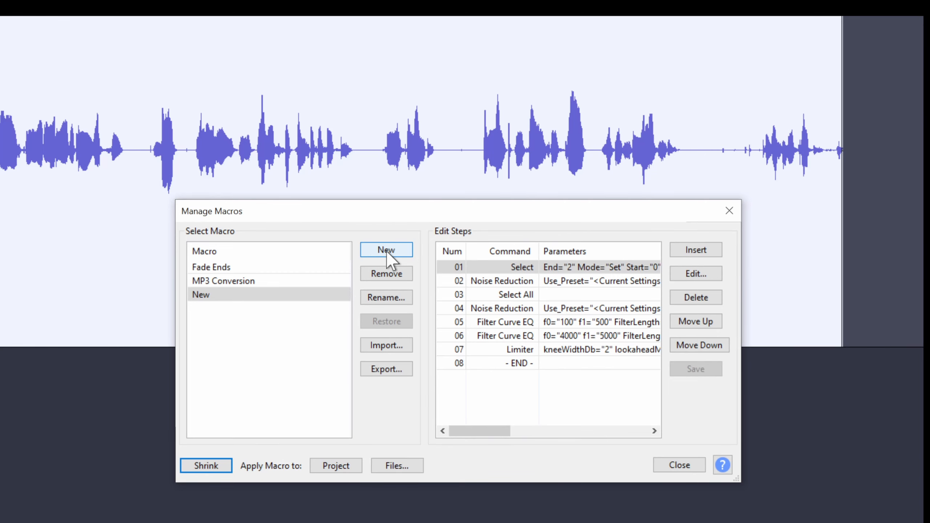
{"action": "left_click", "coordinate": [386, 251]}
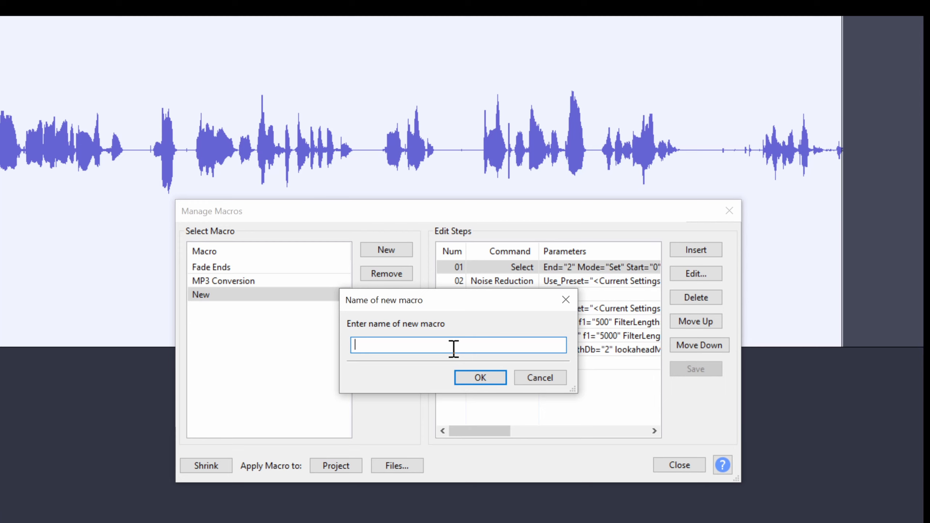
{"action": "type", "text": "Testing"}
{"action": "left_click", "coordinate": [471, 378]}
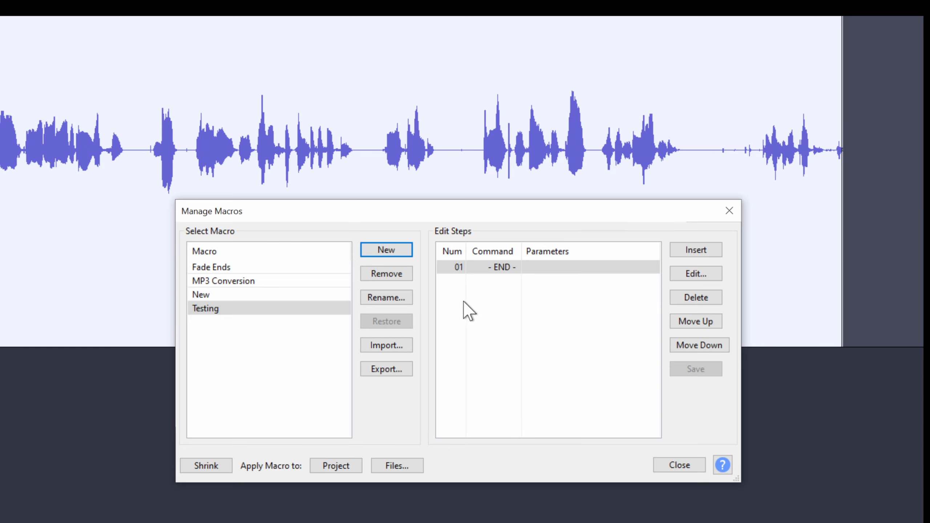
- Start inserting a command into the empty Testing macro and choose Select from the command list
{"action": "left_click", "coordinate": [499, 270]}
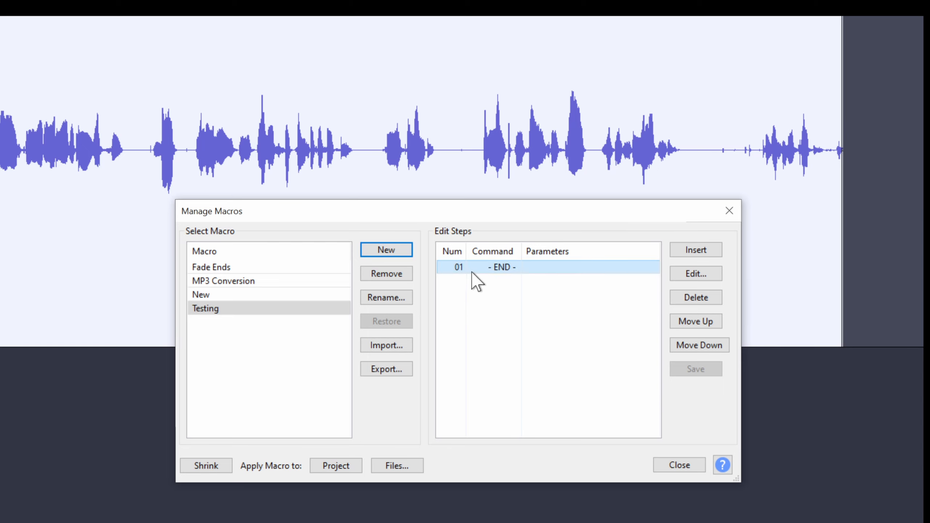
{"action": "left_click", "coordinate": [533, 264]}
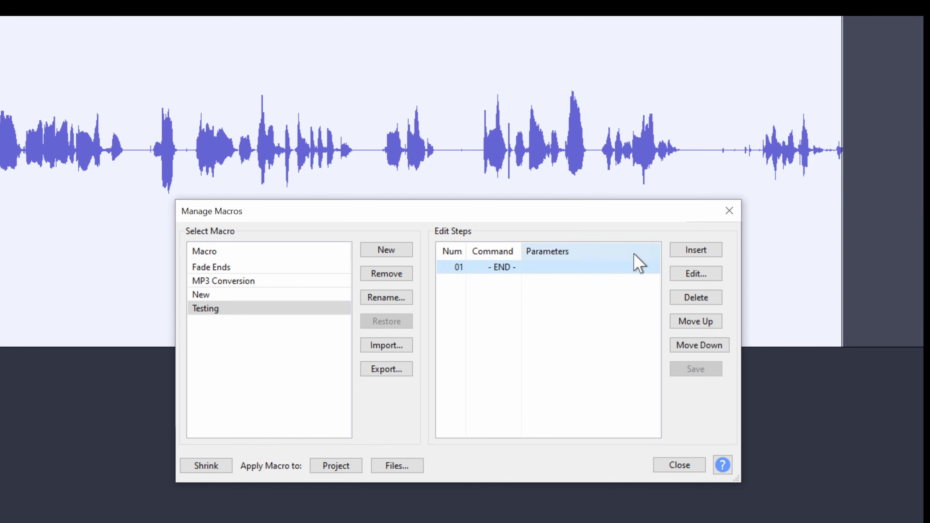
{"action": "left_click", "coordinate": [693, 249]}
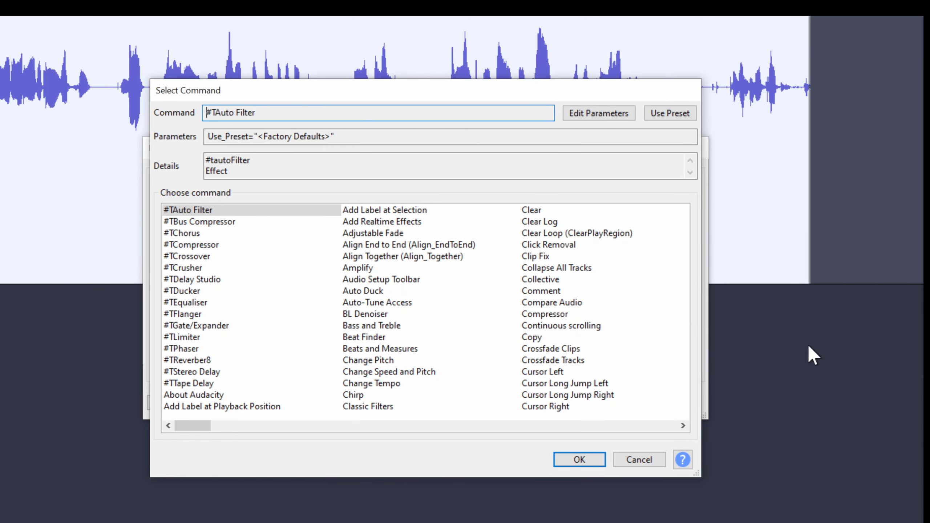
{"action": "left_click", "coordinate": [505, 337]}
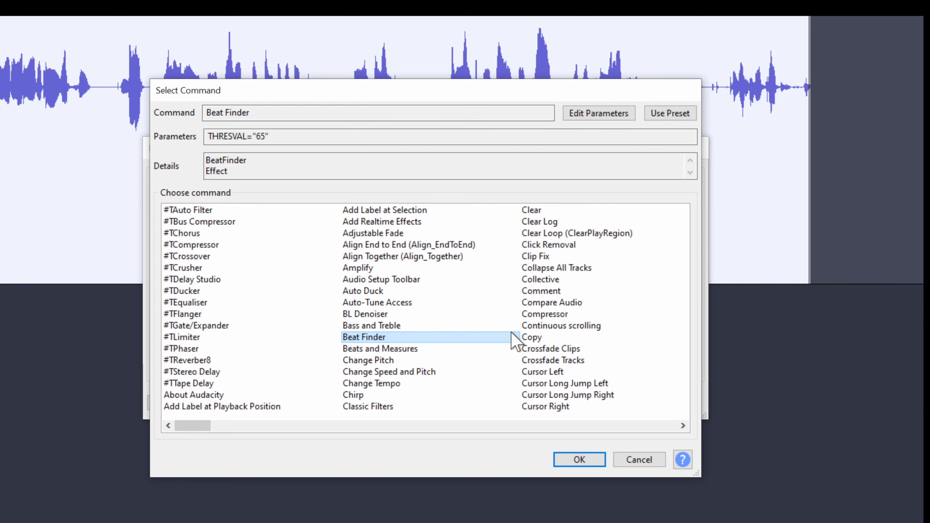
{"action": "key", "text": "n"}
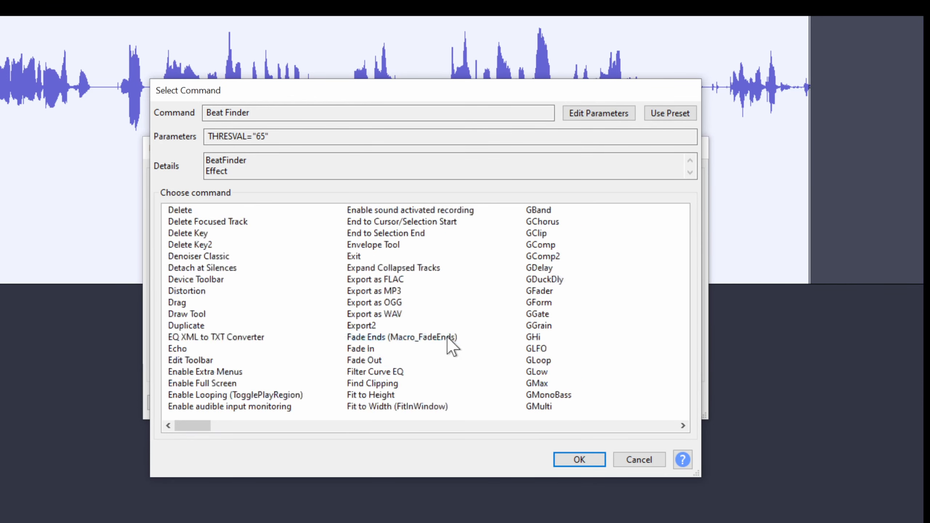
{"action": "key", "text": "Down"}
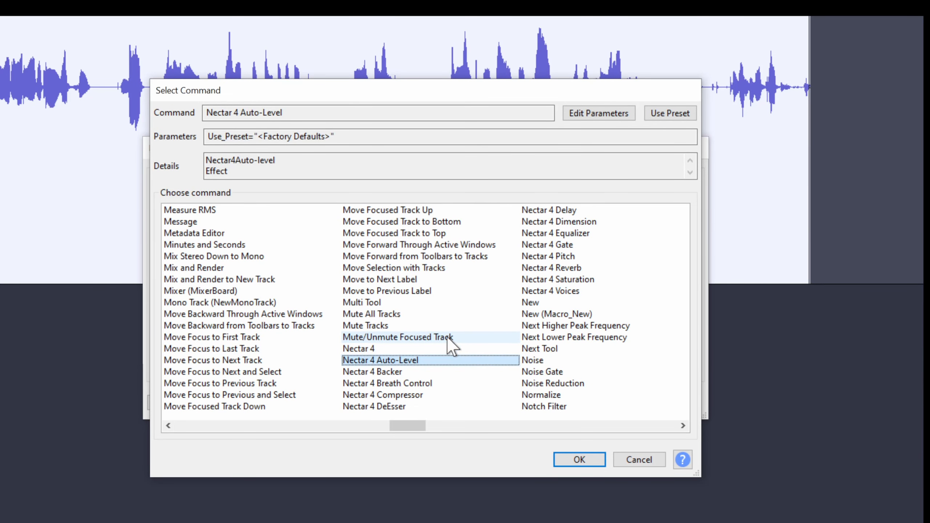
{"action": "key", "text": "Down"}
{"action": "key", "text": "s"}
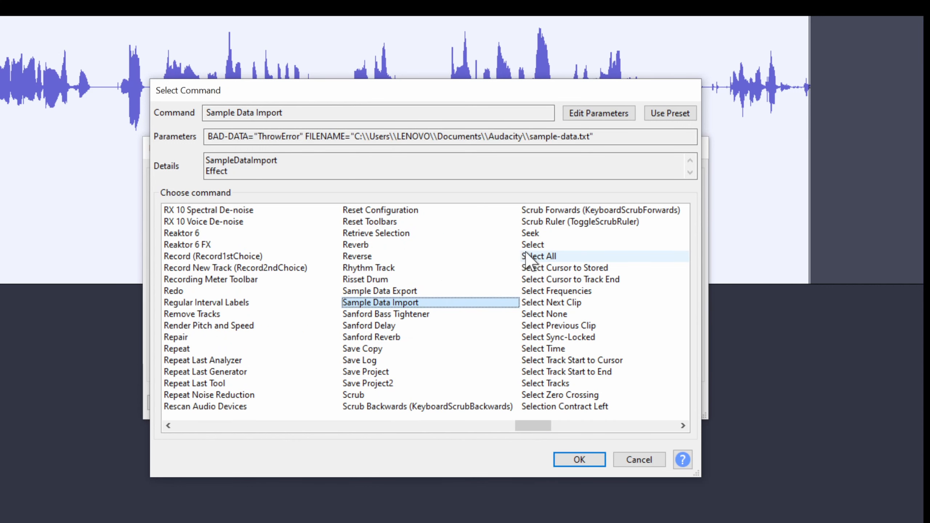
{"action": "left_click", "coordinate": [554, 242]}
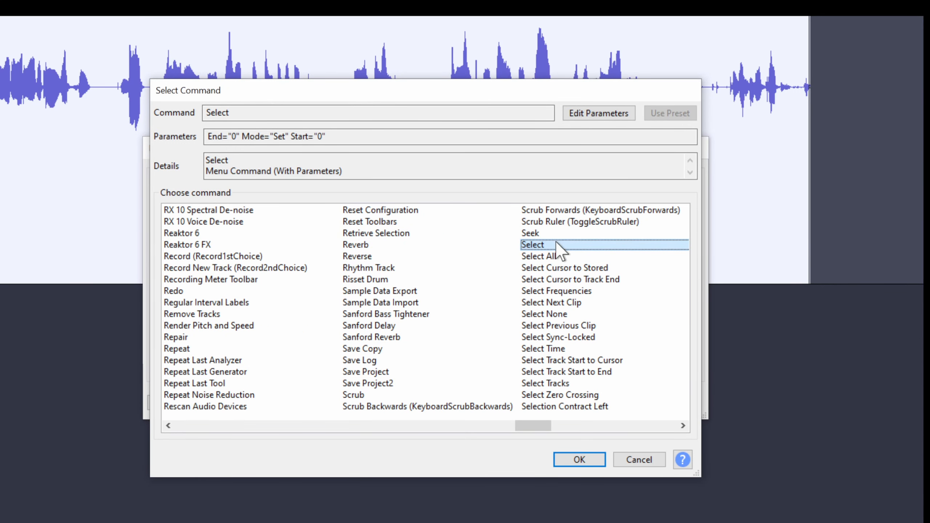
- Set the Select command's end time to 1, keep the start time at 0, and add the command to the macro
{"action": "left_click", "coordinate": [606, 116]}
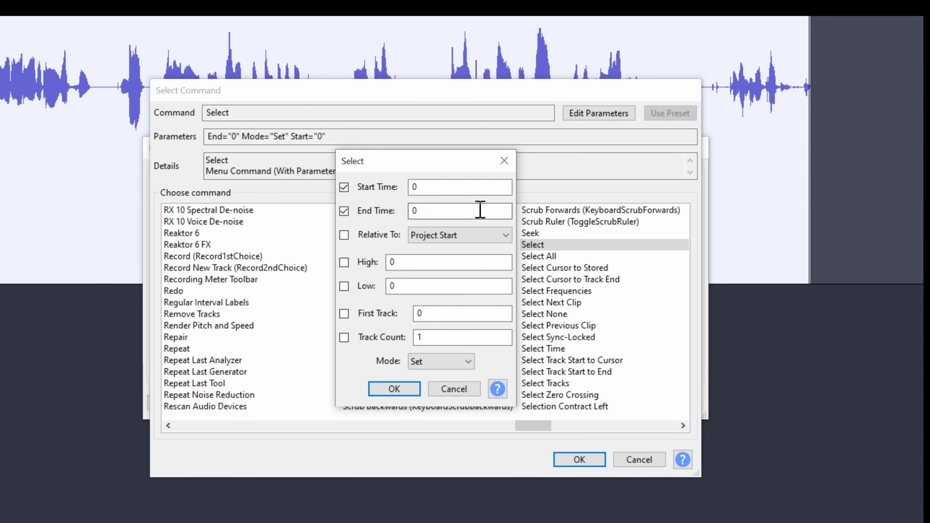
{"action": "left_click", "coordinate": [424, 187]}
{"action": "left_click", "coordinate": [431, 206]}
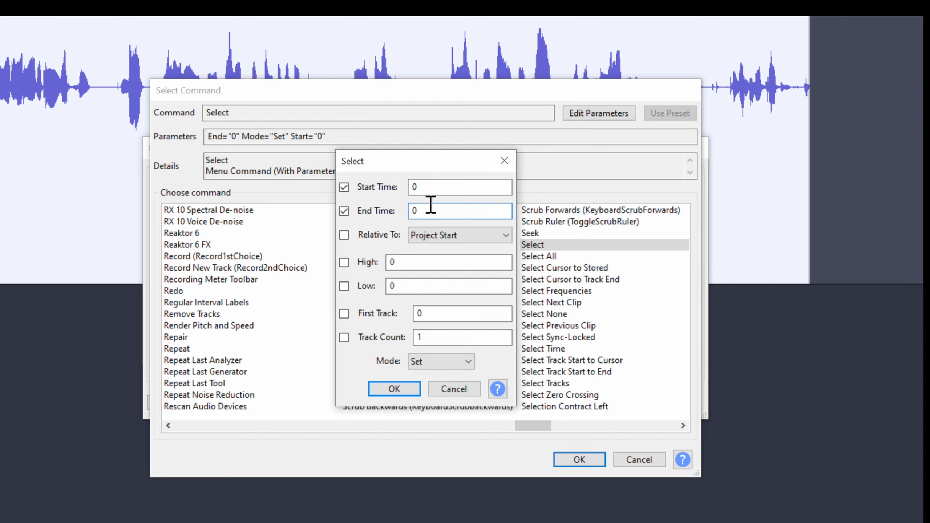
{"action": "type", "text": "1"}
{"action": "left_click", "coordinate": [403, 386]}
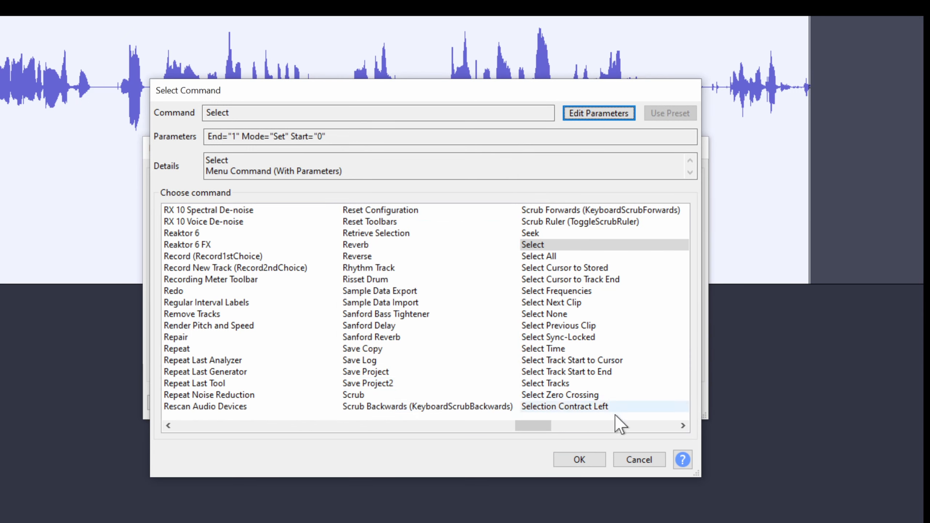
{"action": "left_click", "coordinate": [604, 460]}
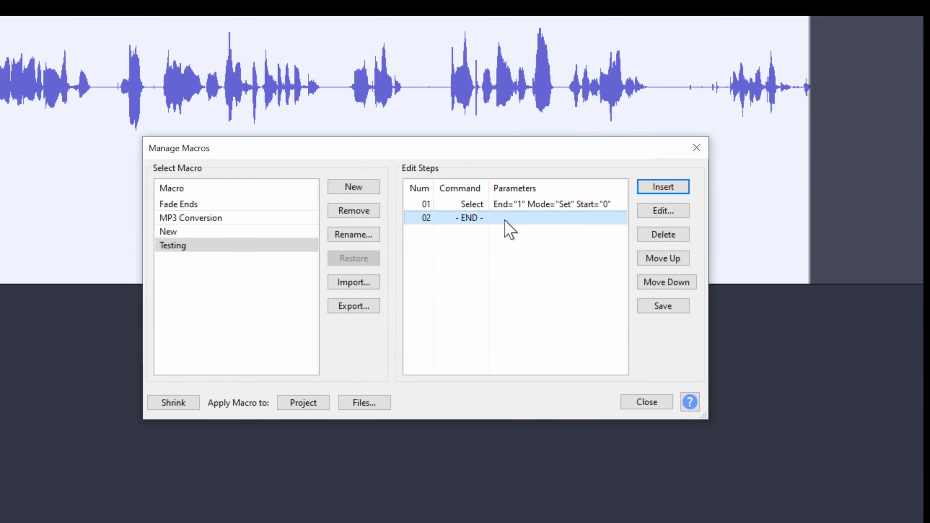
- Add a Noise Reduction command after Select in the Testing macro, using its parameters to get the noise profile
{"action": "left_click", "coordinate": [675, 185]}
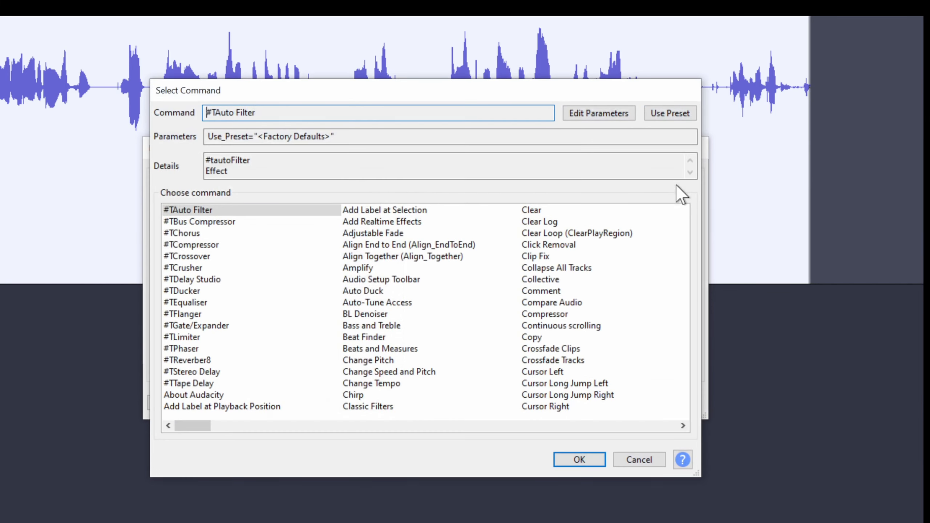
{"action": "left_click", "coordinate": [375, 329]}
{"action": "key", "text": "n"}
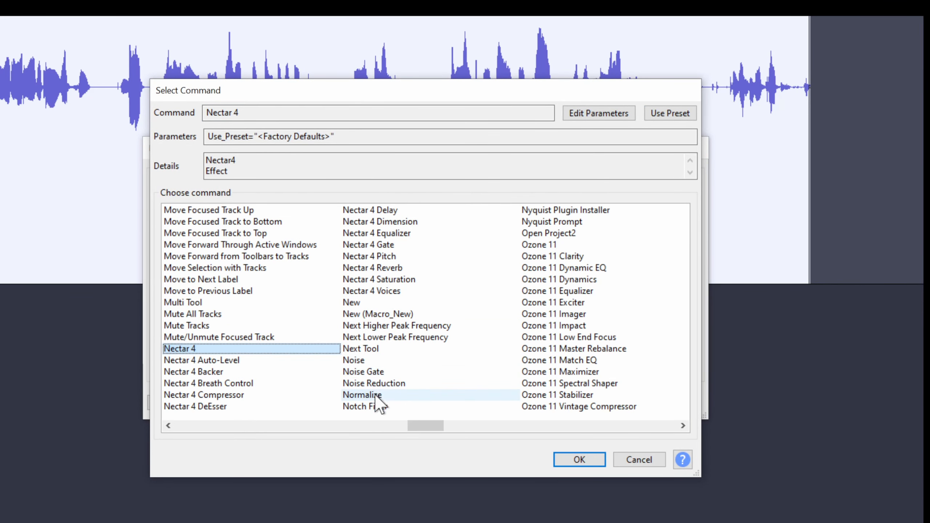
{"action": "left_click", "coordinate": [376, 383]}
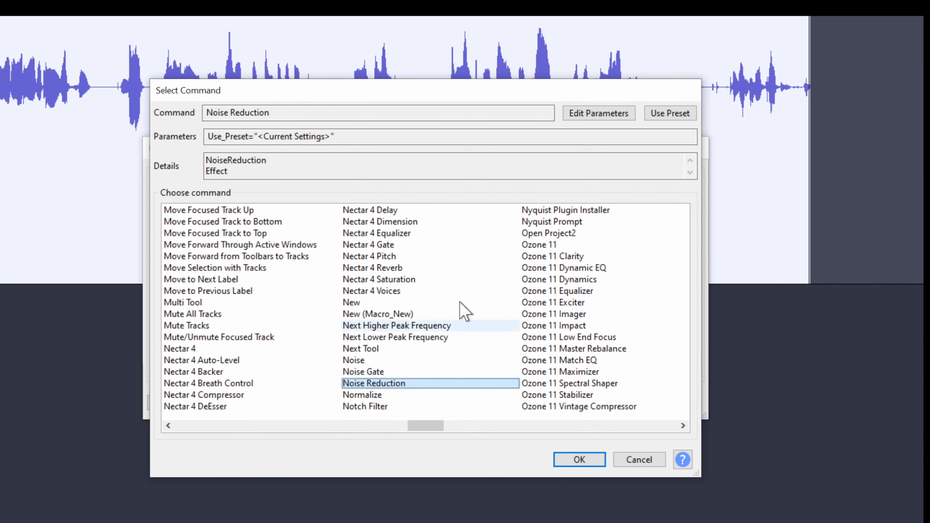
{"action": "left_click", "coordinate": [611, 116]}
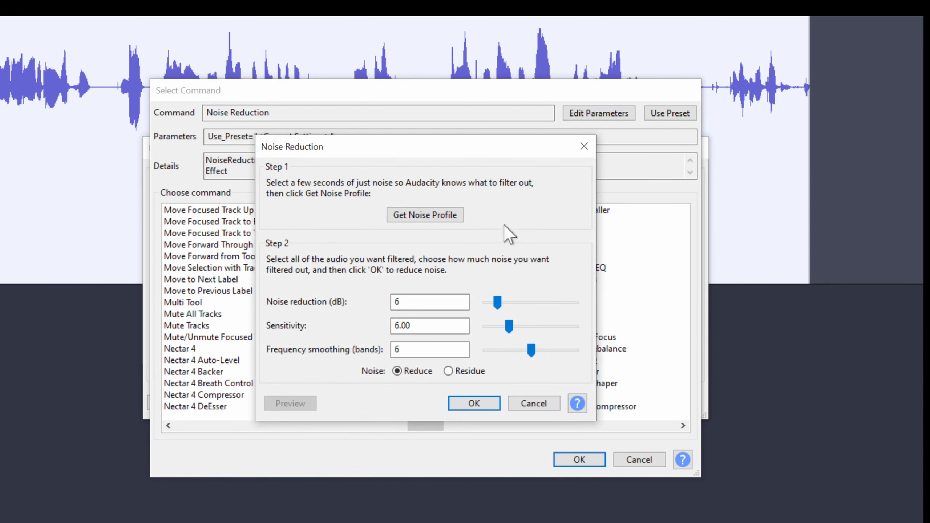
{"action": "left_click", "coordinate": [417, 213]}
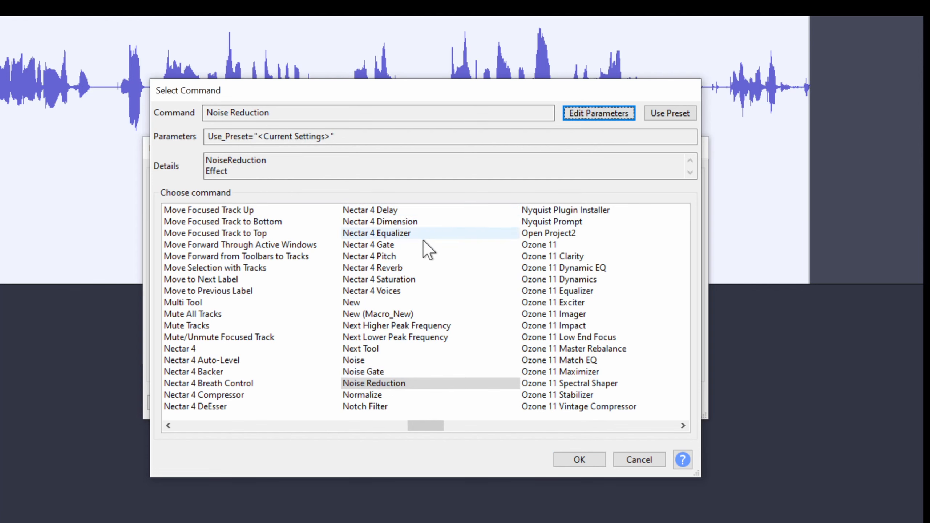
{"action": "left_click", "coordinate": [558, 460]}
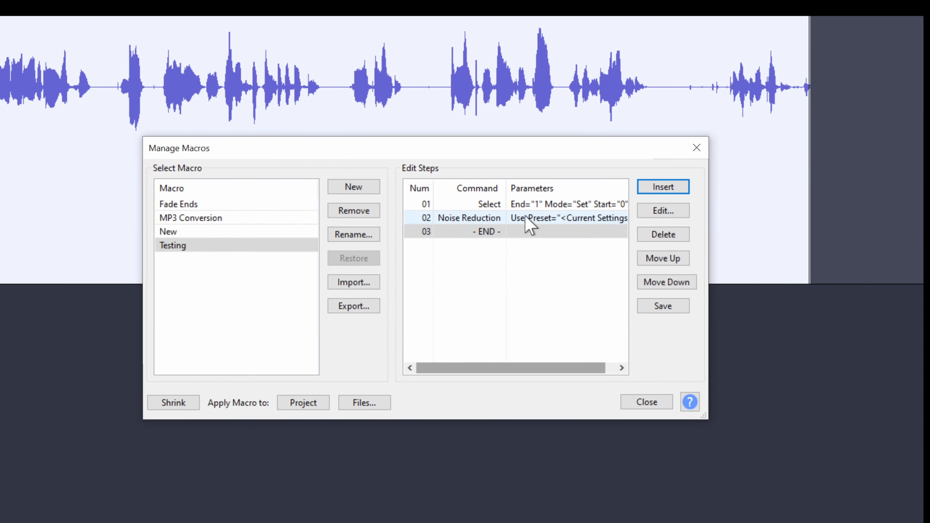
- Start inserting another command at the end of the Testing macro and choose Noise Reduction a second time
{"action": "left_click", "coordinate": [518, 233]}
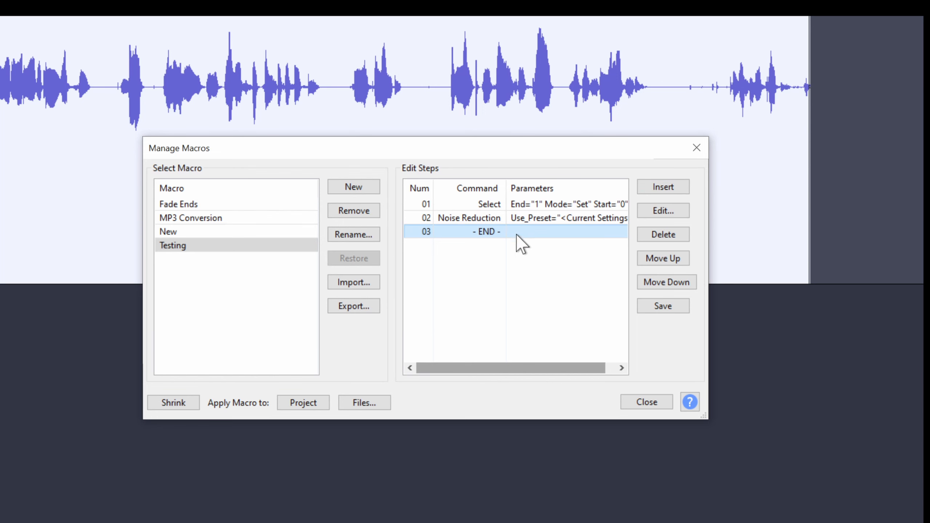
{"action": "left_click", "coordinate": [677, 191]}
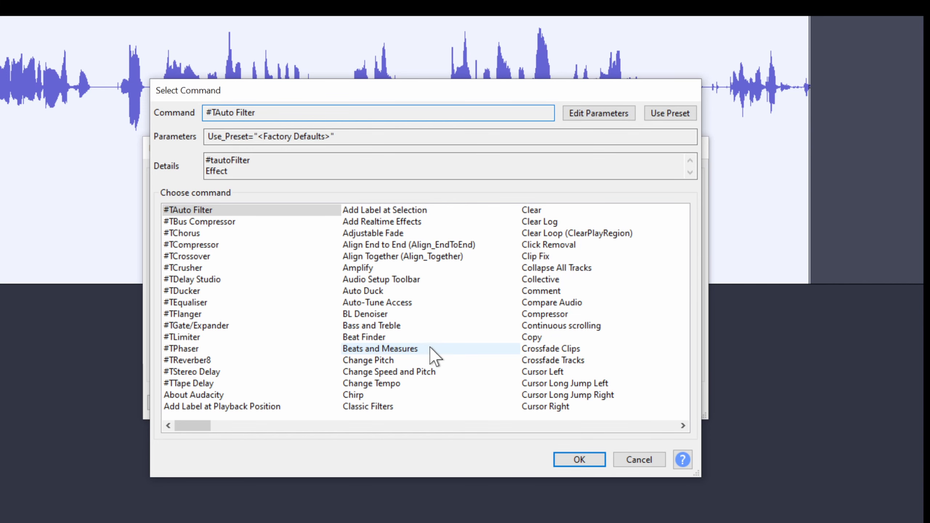
{"action": "left_click", "coordinate": [395, 373]}
{"action": "key", "text": "n"}
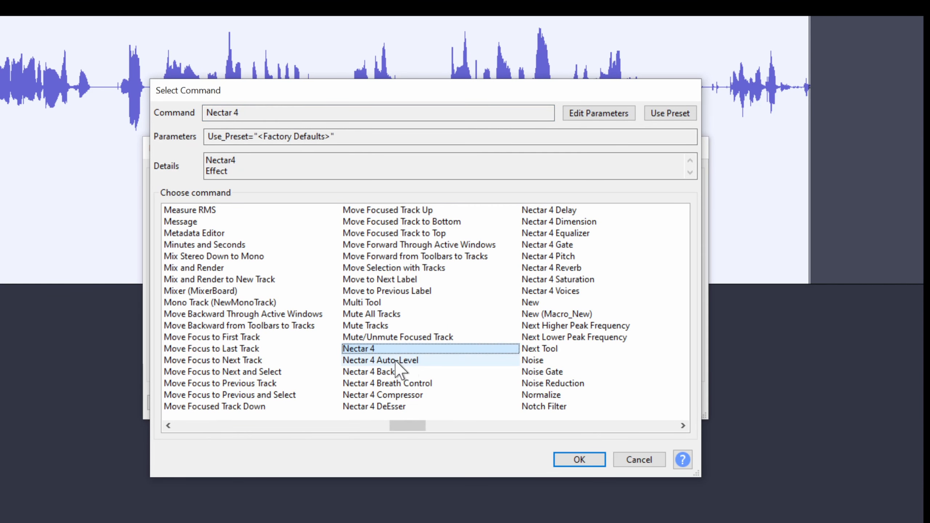
{"action": "key", "text": "Down"}
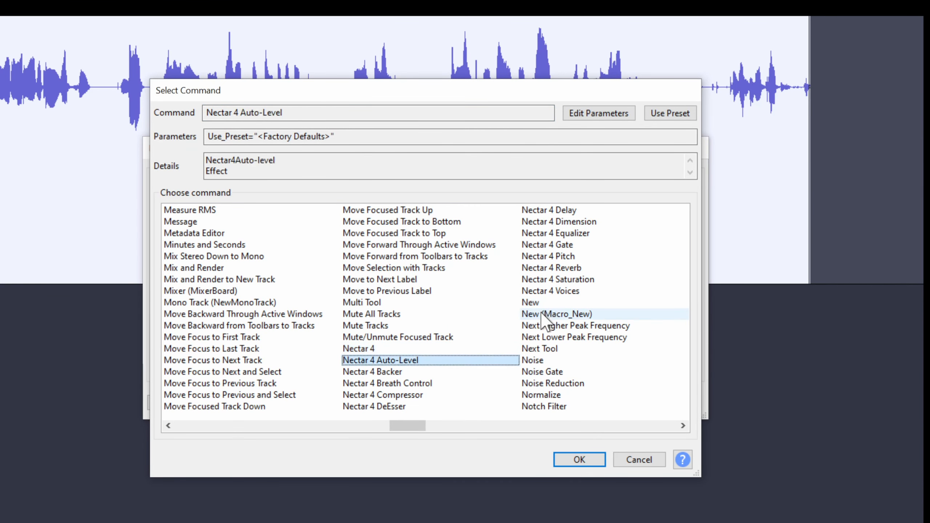
{"action": "left_click", "coordinate": [546, 383]}
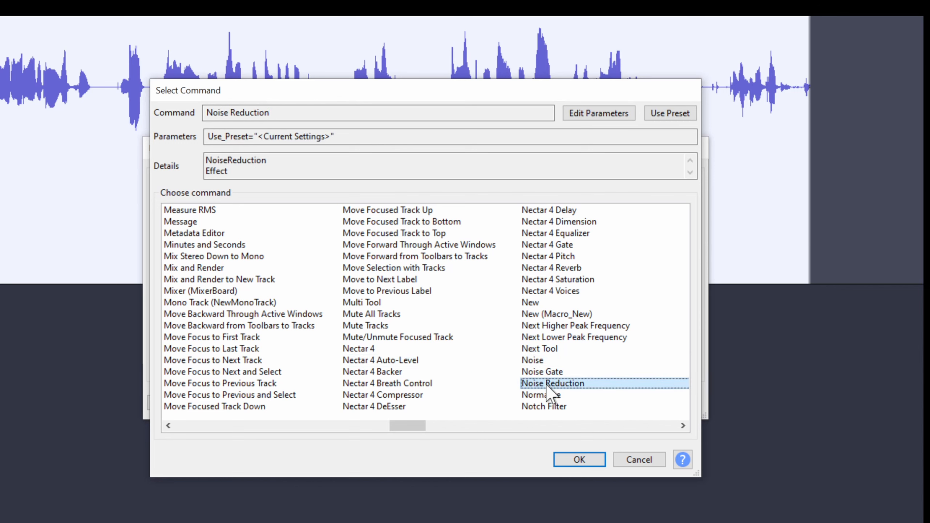
- Set the second Noise Reduction command's noise reduction to 7 dB and add it to the macro
{"action": "left_click", "coordinate": [604, 110]}
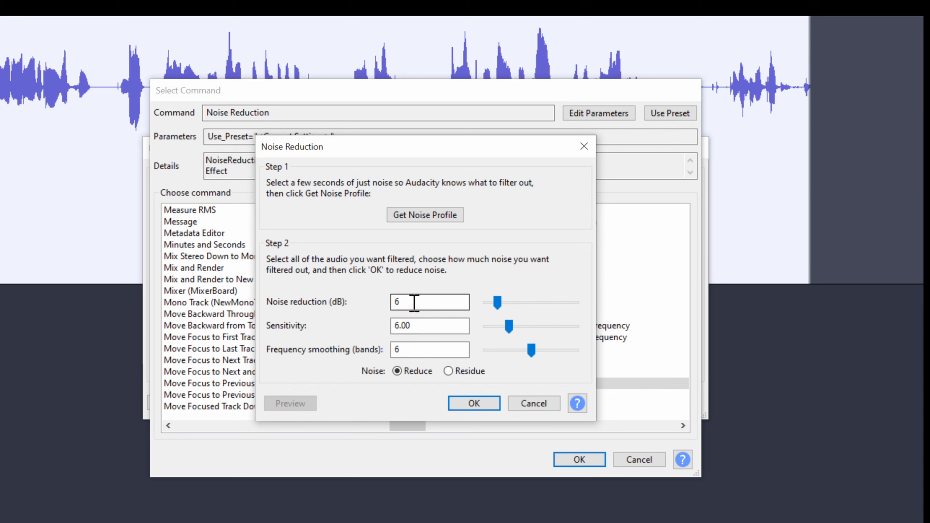
{"action": "left_click_drag", "start_coordinate": [414, 302], "coordinate": [373, 301]}
{"action": "type", "text": "7"}
{"action": "left_click", "coordinate": [478, 410]}
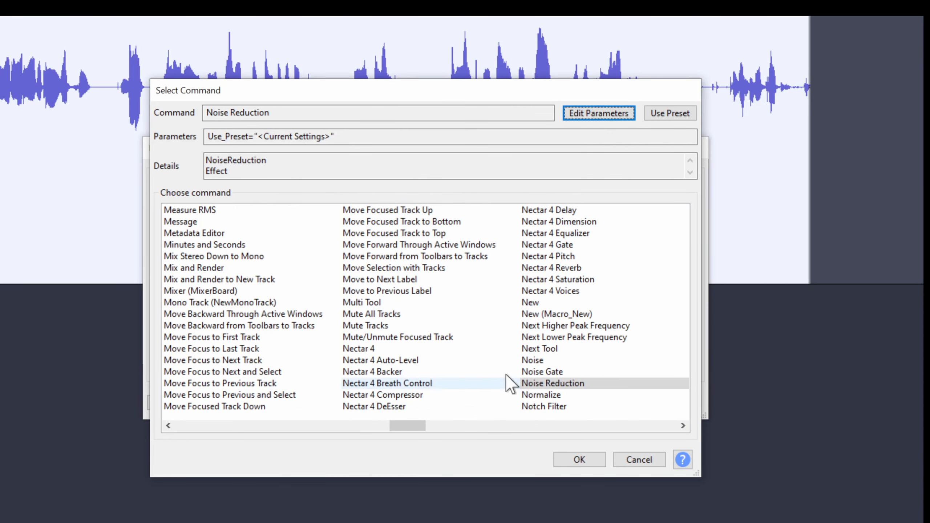
{"action": "left_click", "coordinate": [582, 459]}
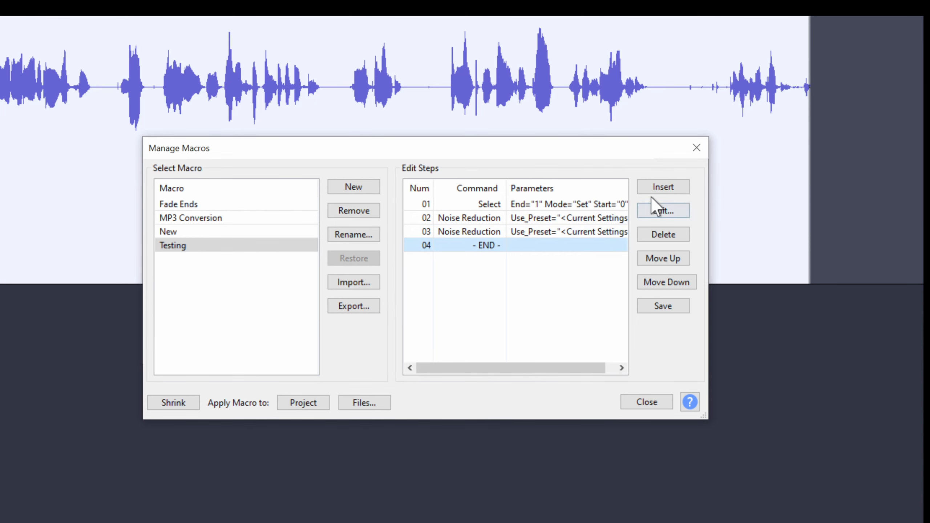
- Start inserting a command at the end of the macro and choose Filter Curve EQ from the command list
{"action": "left_click", "coordinate": [659, 187]}
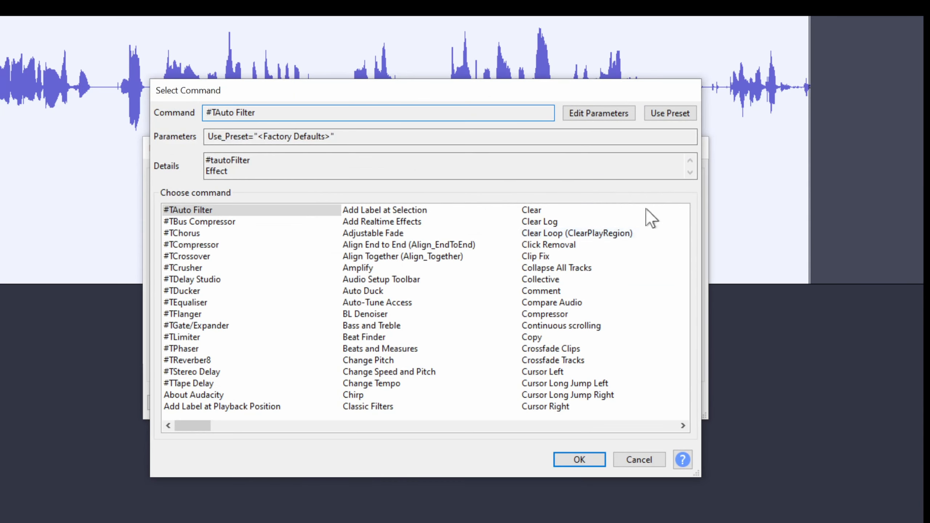
{"action": "left_click", "coordinate": [405, 372]}
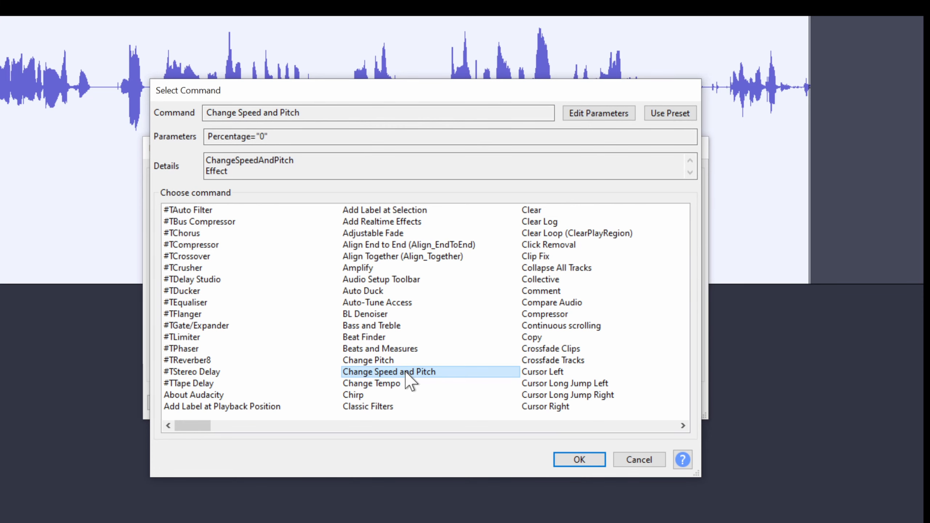
{"action": "key", "text": "f"}
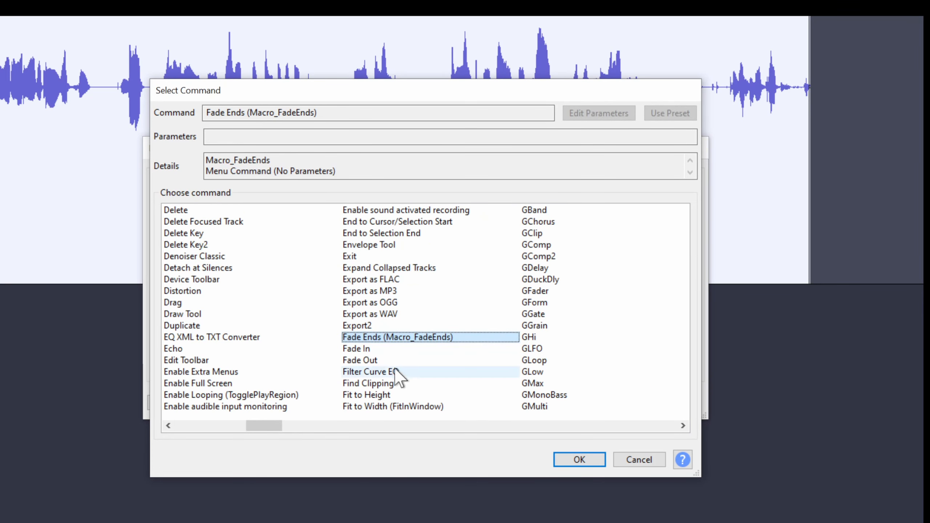
{"action": "left_click", "coordinate": [370, 373]}
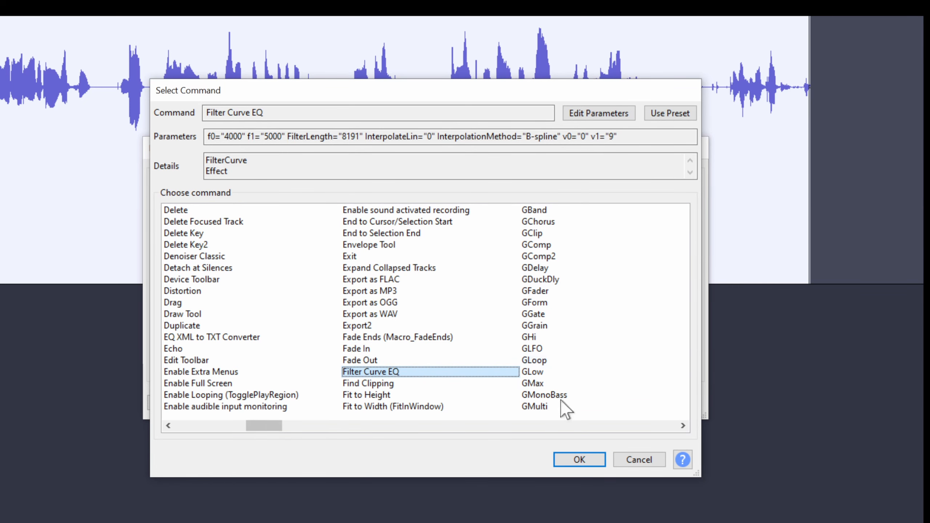
- Load the Treble Boost factory preset into the Filter Curve EQ command's parameters and apply it
{"action": "left_click", "coordinate": [605, 115]}
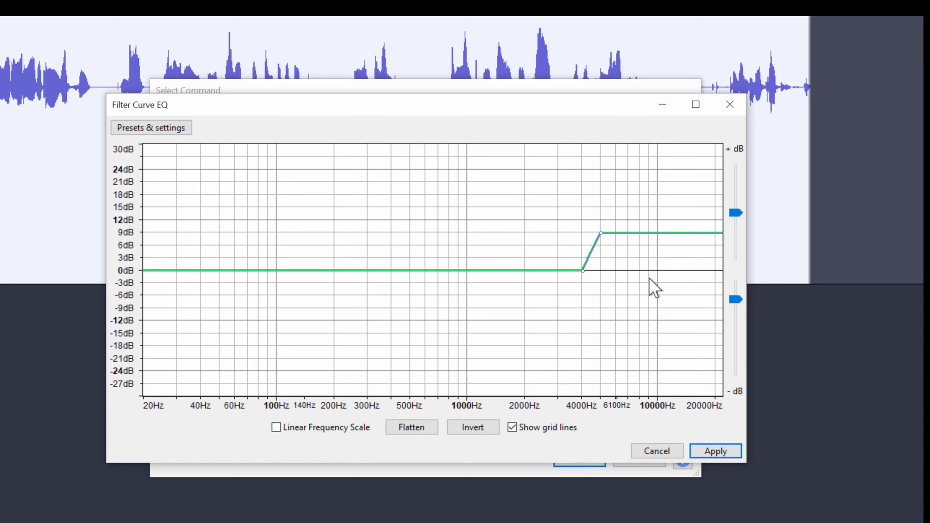
{"action": "left_click", "coordinate": [152, 125]}
{"action": "mouse_move", "coordinate": [169, 201]}
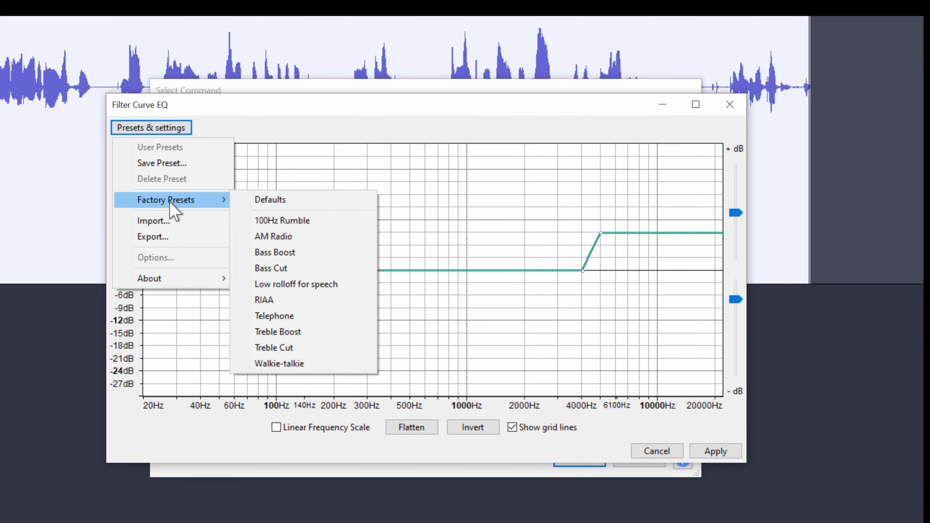
{"action": "left_click", "coordinate": [307, 332]}
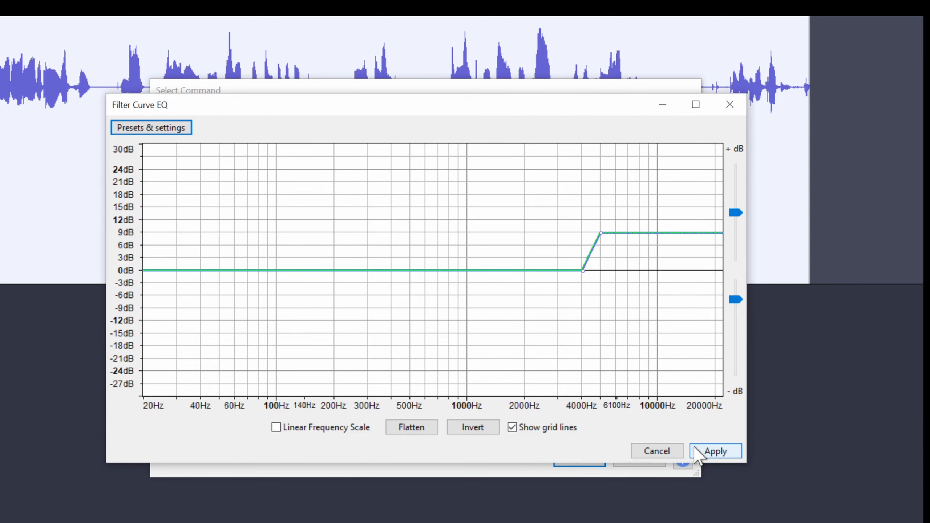
{"action": "left_click", "coordinate": [714, 451]}
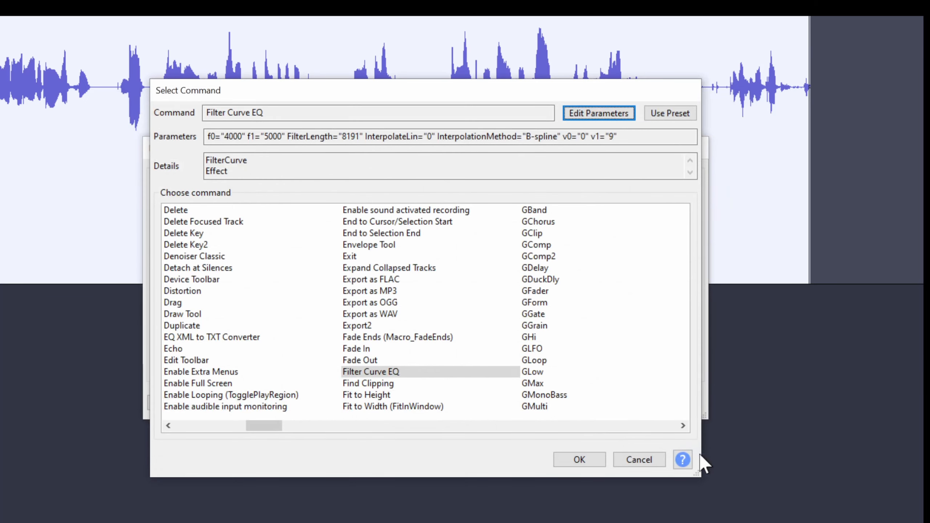